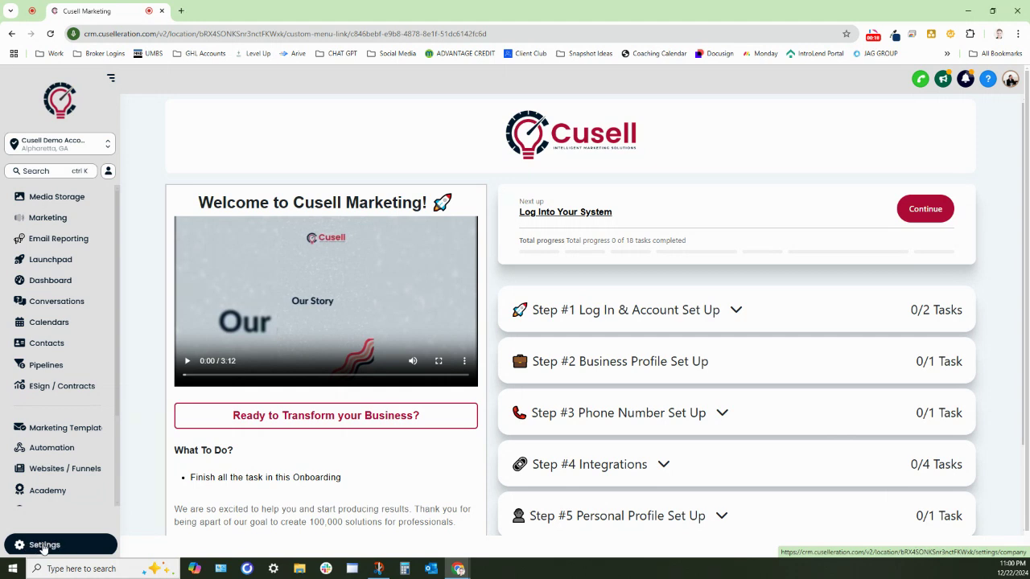
Step: Open Settings > My Staff and review the AGENCY-ADMIN and ACCOUNT-ADMIN user types listed
click(45, 545)
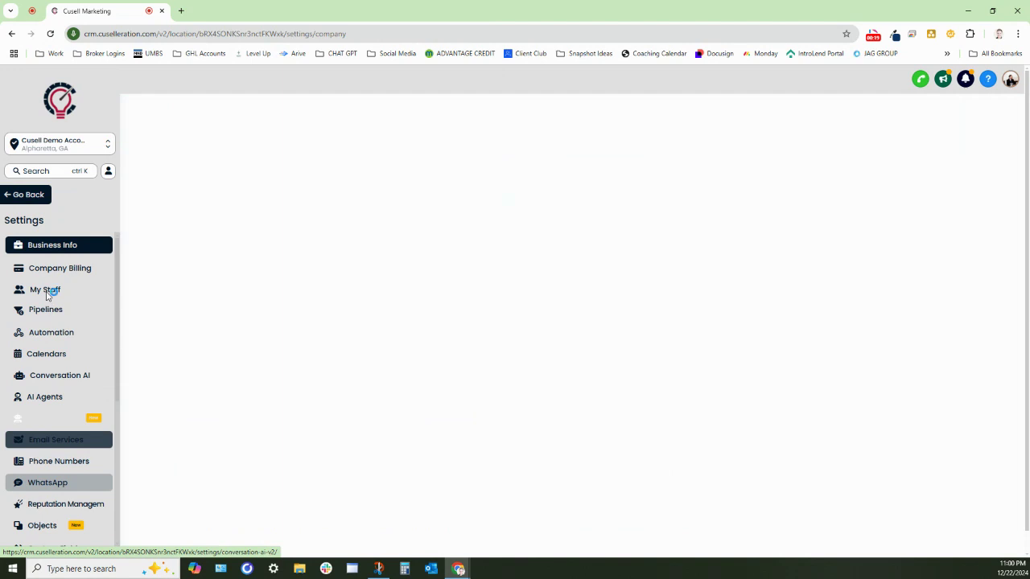
click(47, 292)
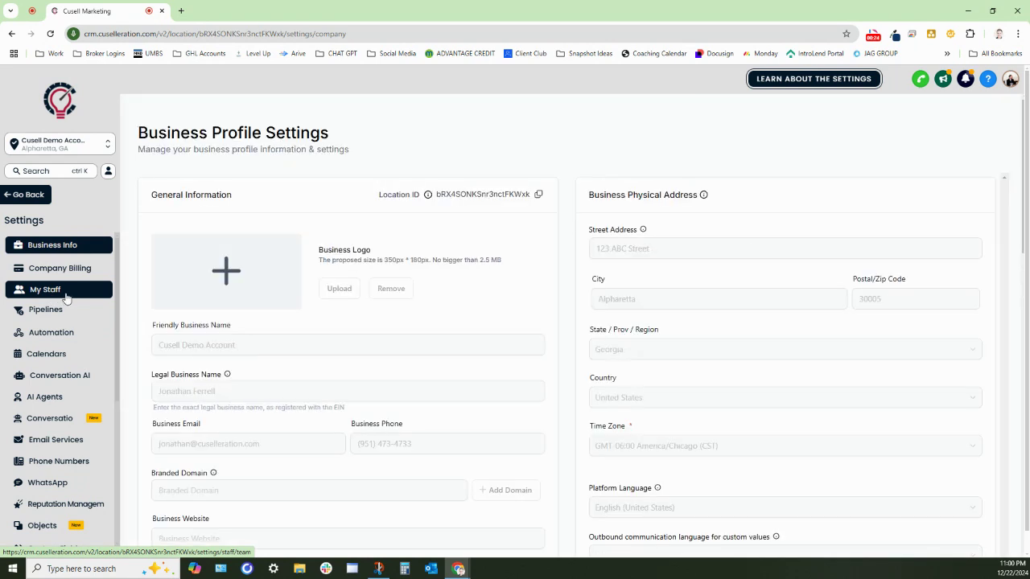
click(68, 296)
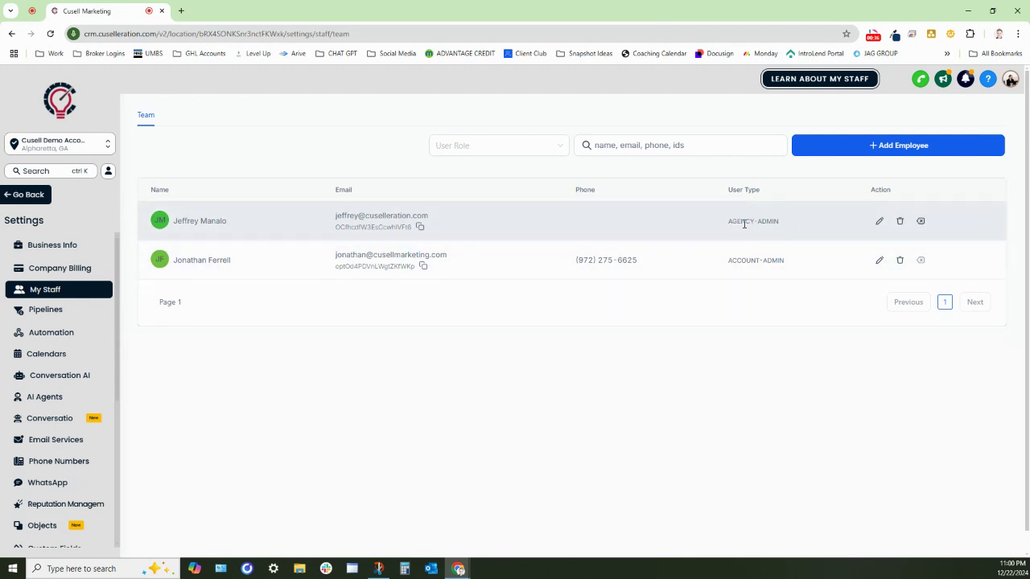
drag(722, 226, 821, 222)
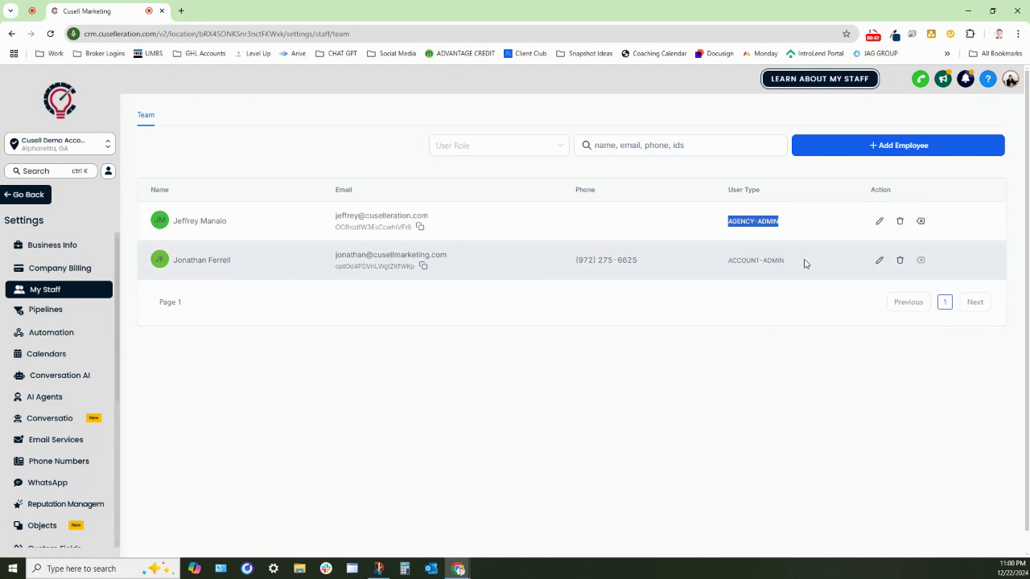
drag(805, 262, 710, 268)
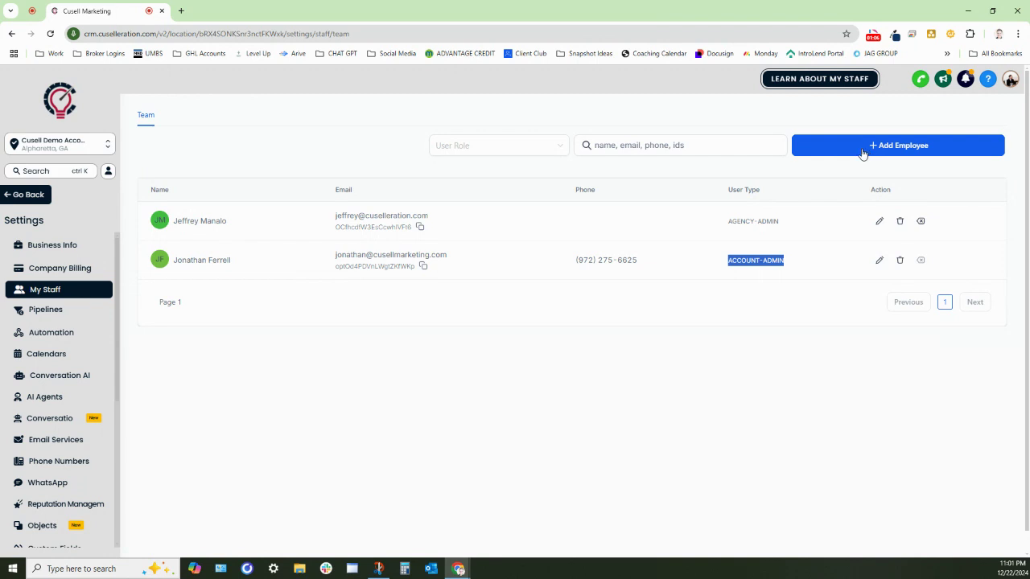
Step: Add an employee with first name, last name and e-mail, then continue to Roles and Permissions
click(862, 152)
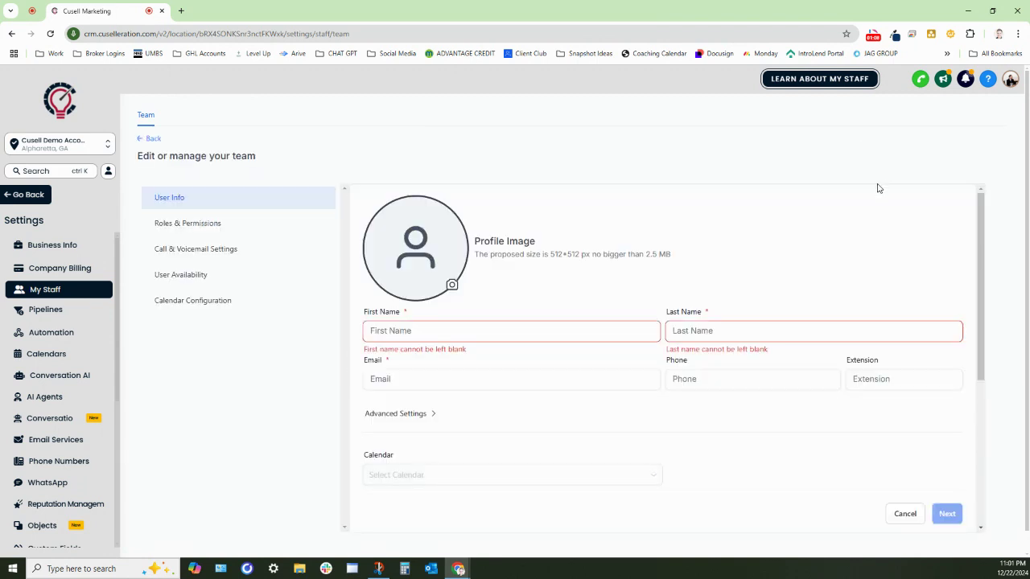
text(test)
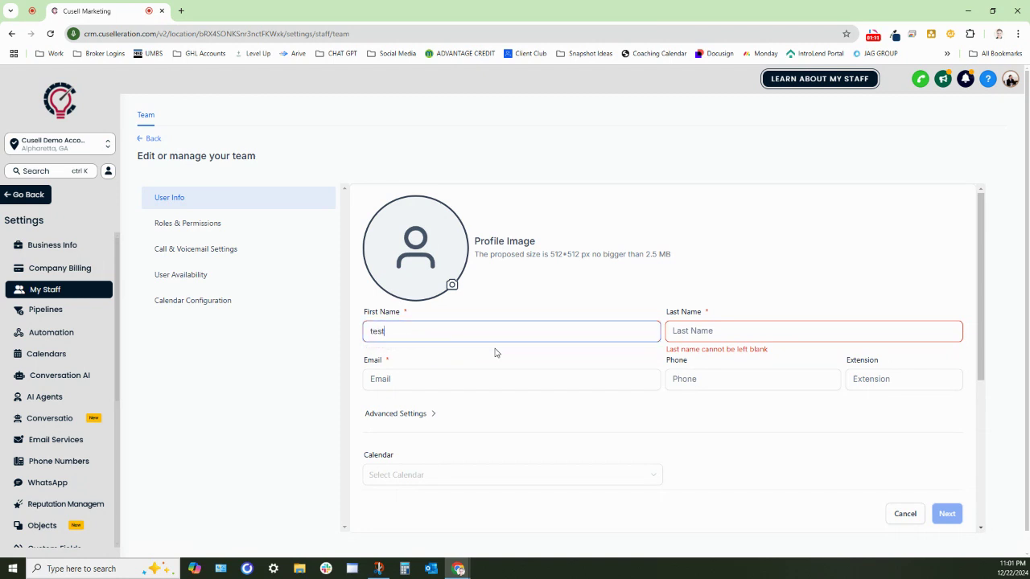
key(Tab)
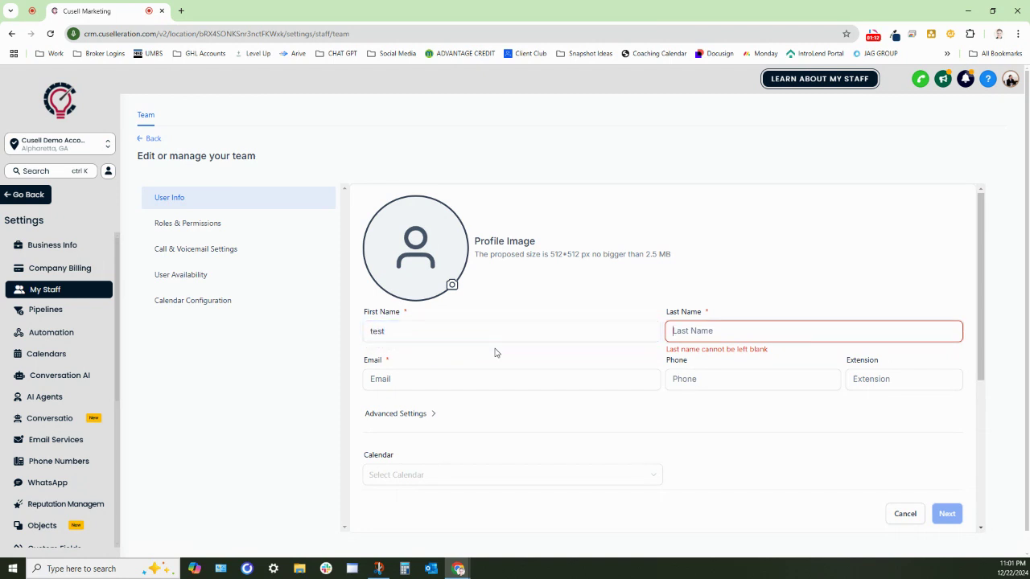
text(cusell)
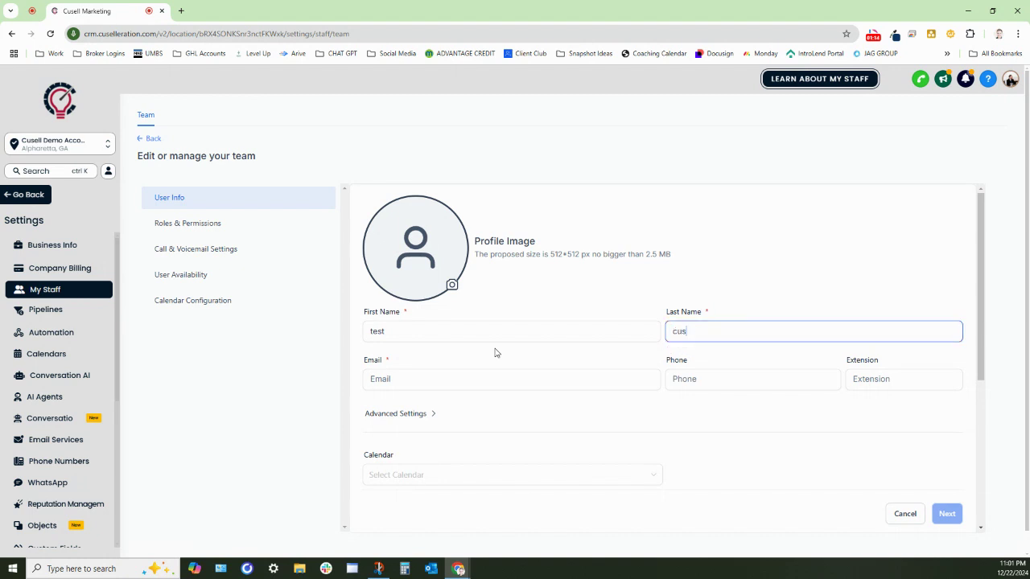
click(466, 382)
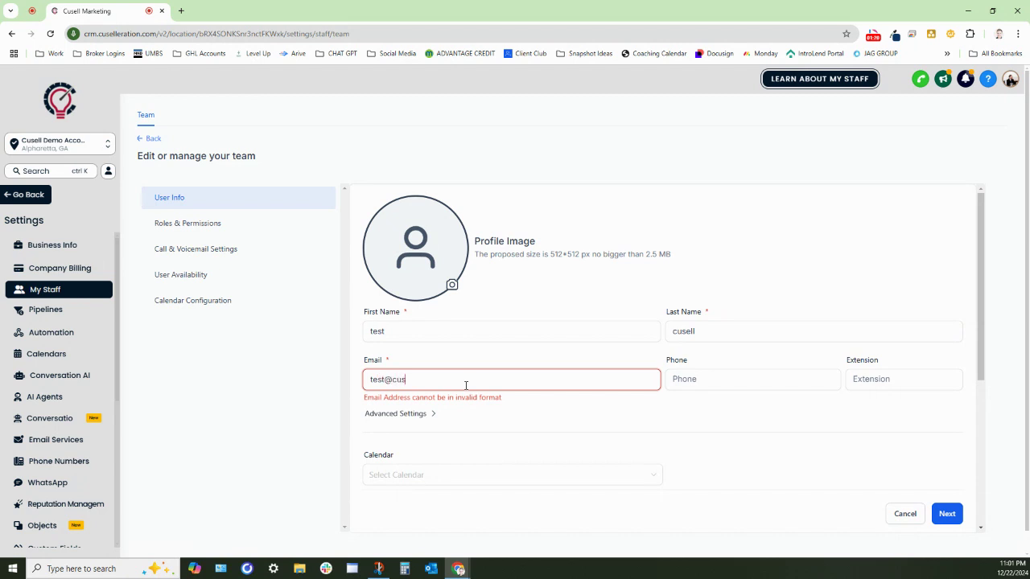
click(949, 515)
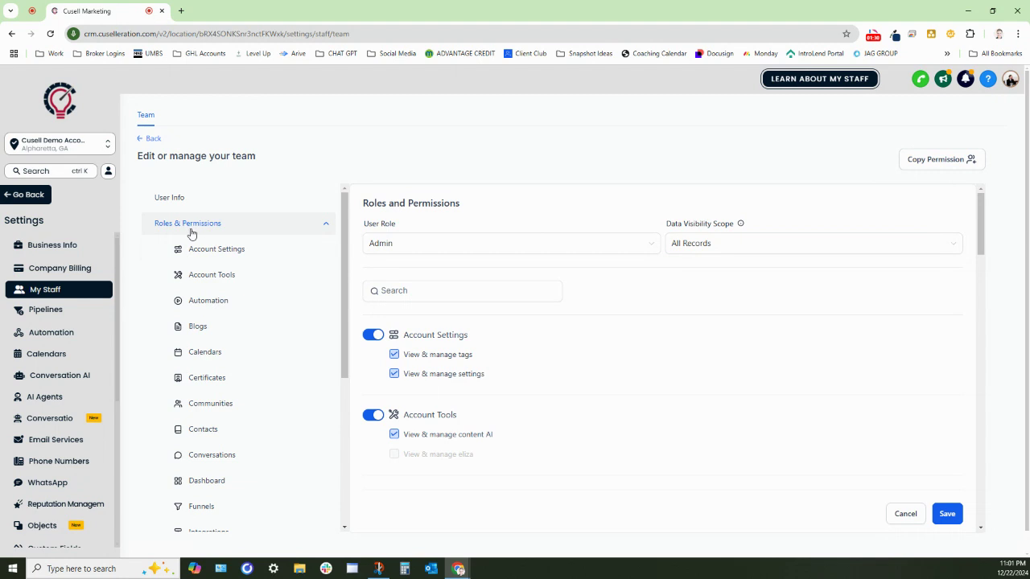
Step: Set User Role to User and Data Visibility Scope to Only Assigned Data
drag(365, 224, 416, 229)
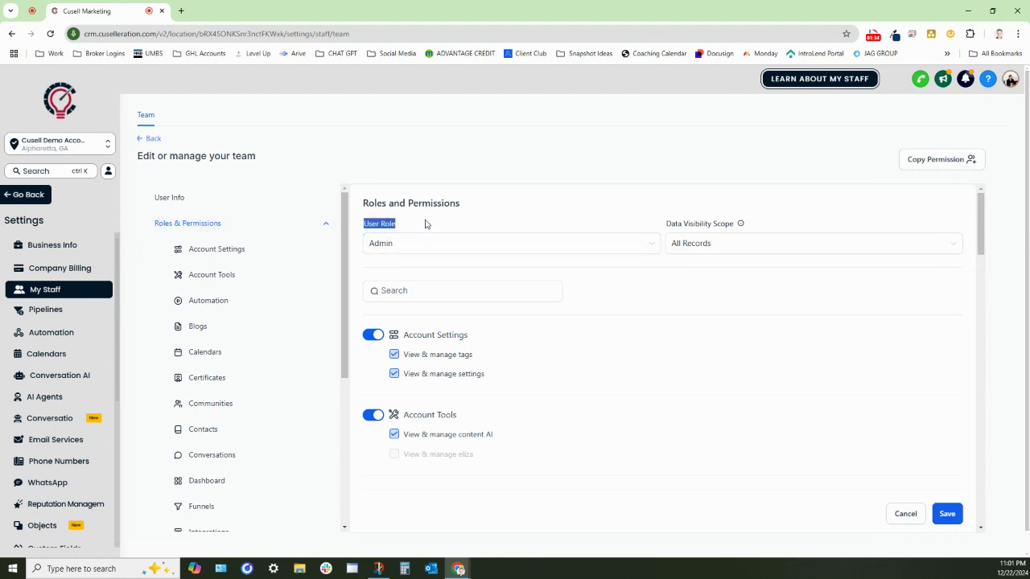
click(428, 223)
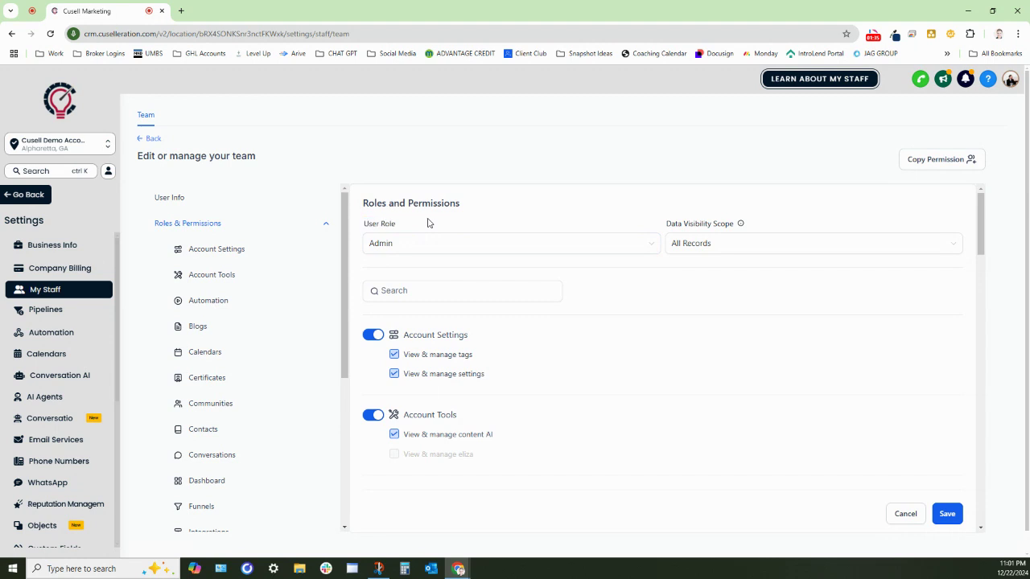
click(387, 245)
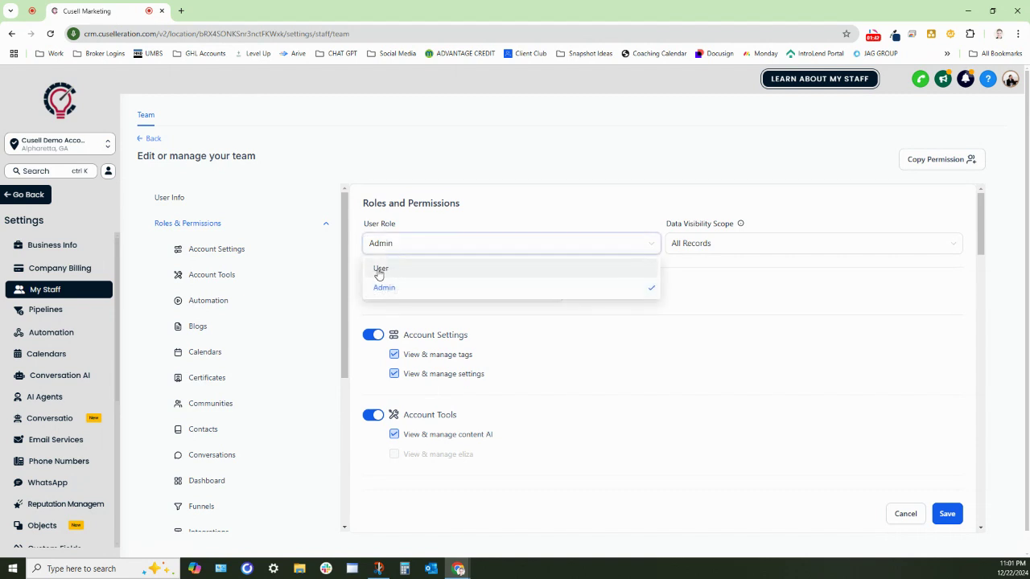
click(394, 270)
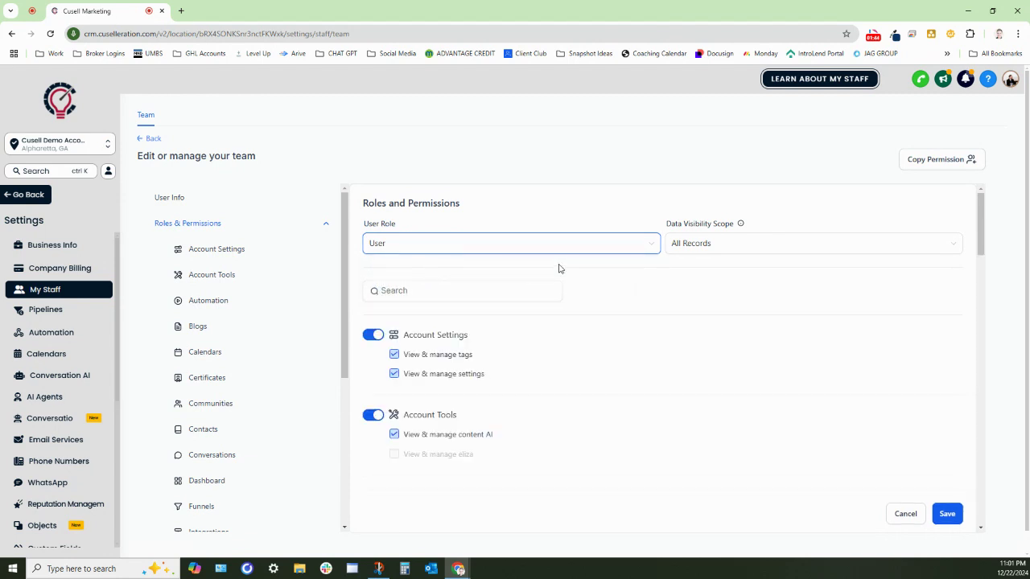
drag(667, 231, 754, 228)
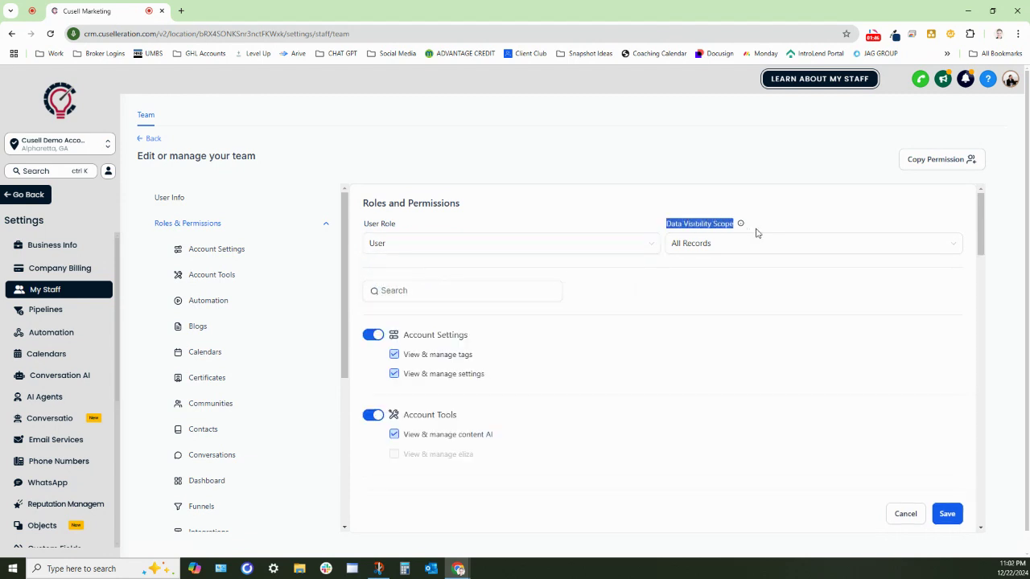
click(715, 252)
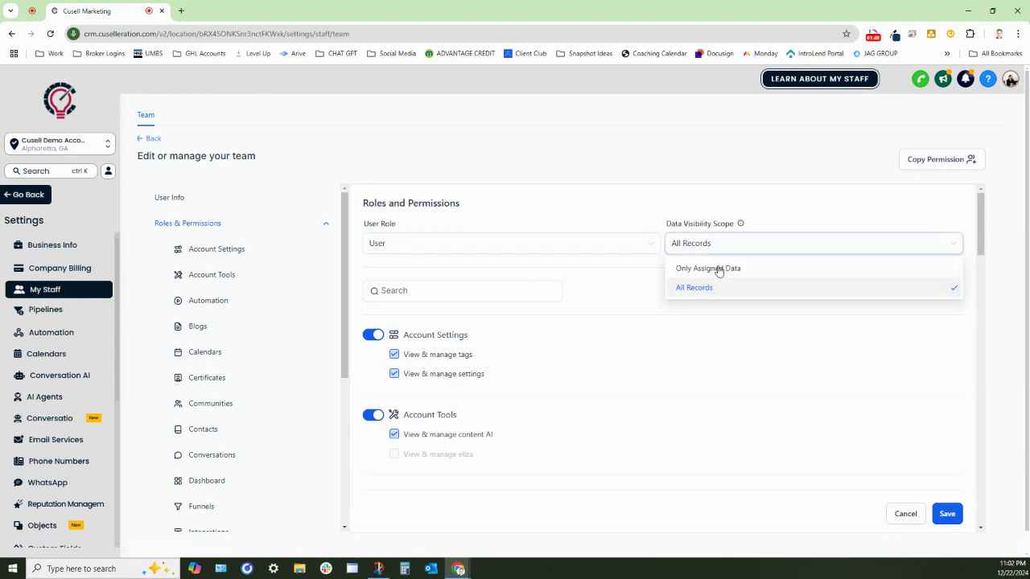
click(708, 271)
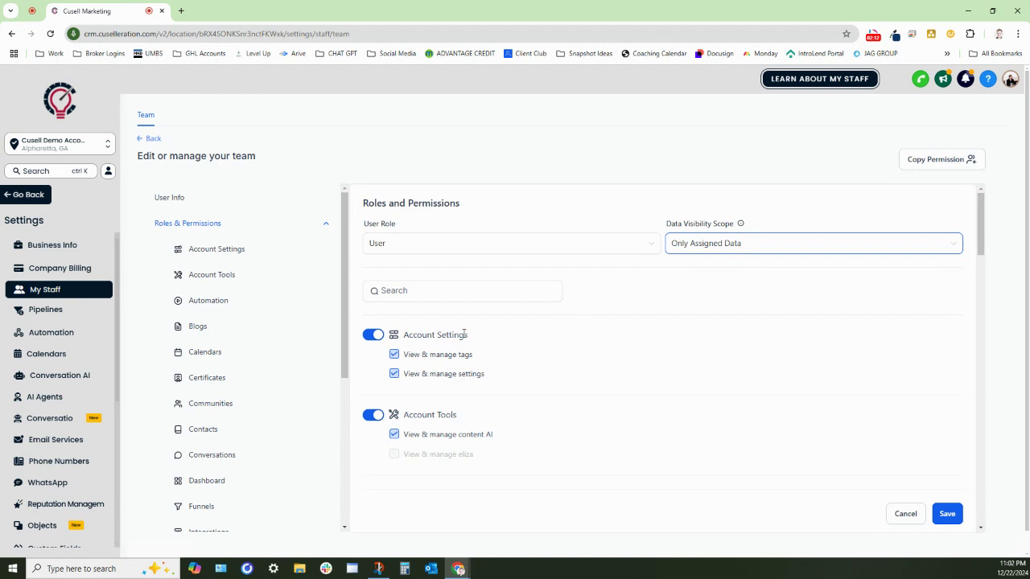
Step: Toggle the Account Settings permission group on and off
drag(404, 336, 486, 344)
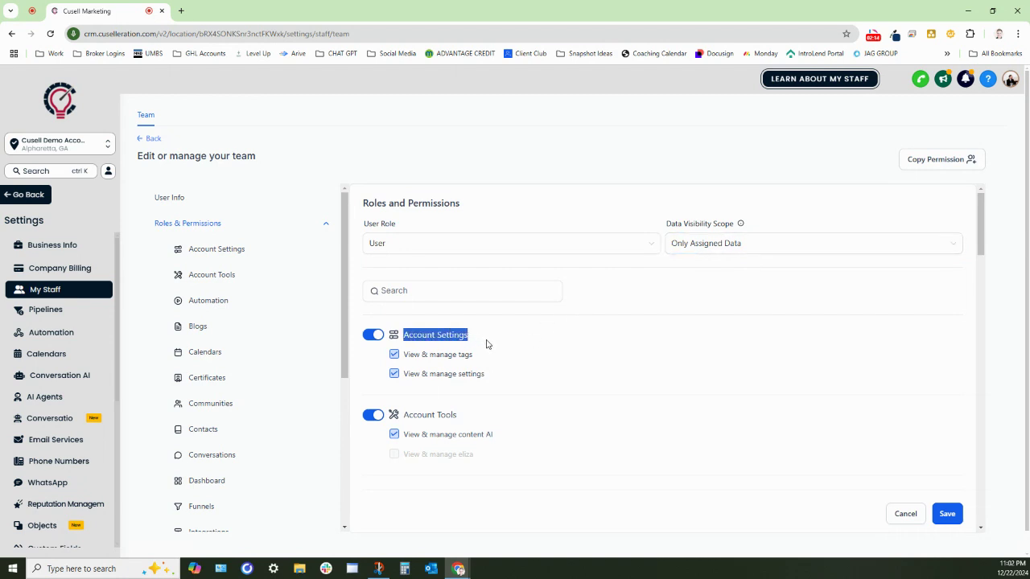
scroll(497, 338, down, 1)
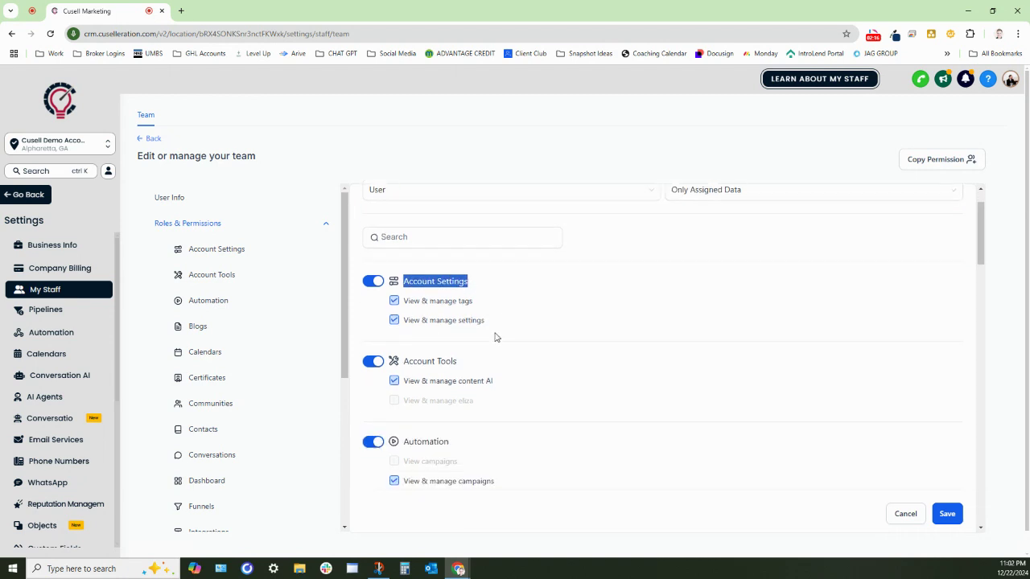
click(372, 281)
click(394, 320)
click(393, 301)
click(394, 321)
Step: Remove campaign management and Automation, grant both Account Settings permissions, and drop content AI
scroll(393, 304, down, 1)
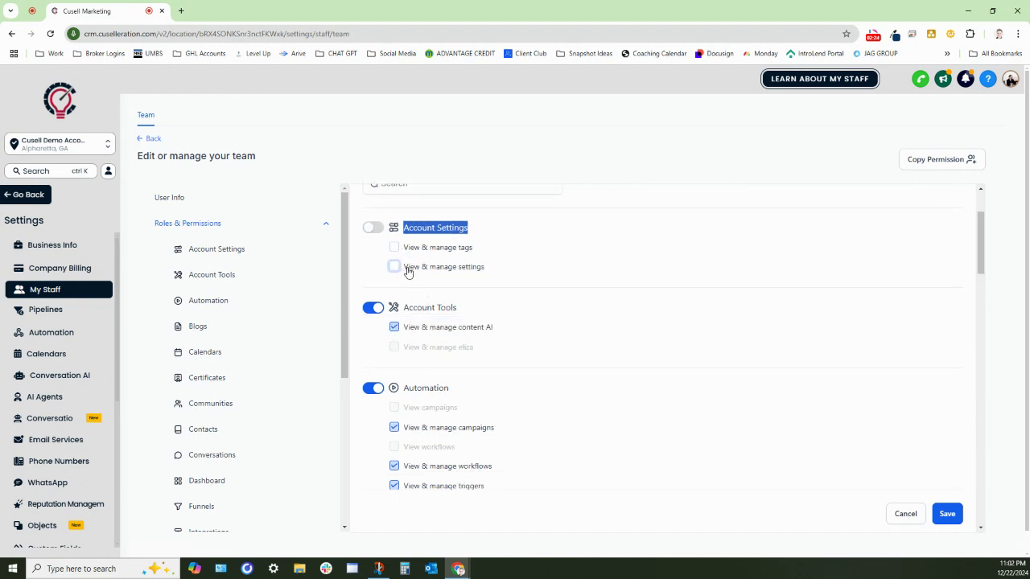
scroll(474, 305, down, 2)
scroll(475, 305, down, 3)
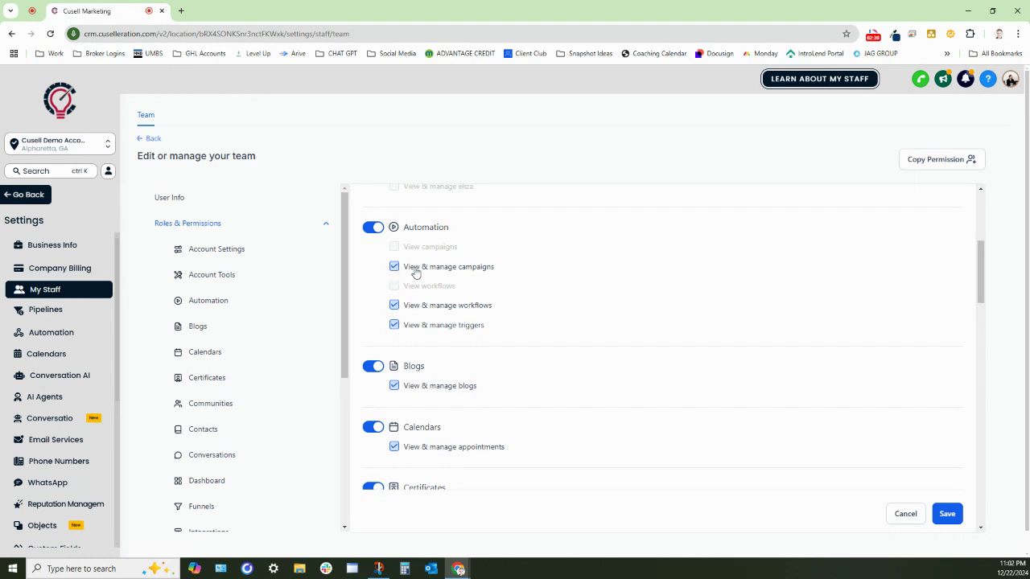
click(416, 269)
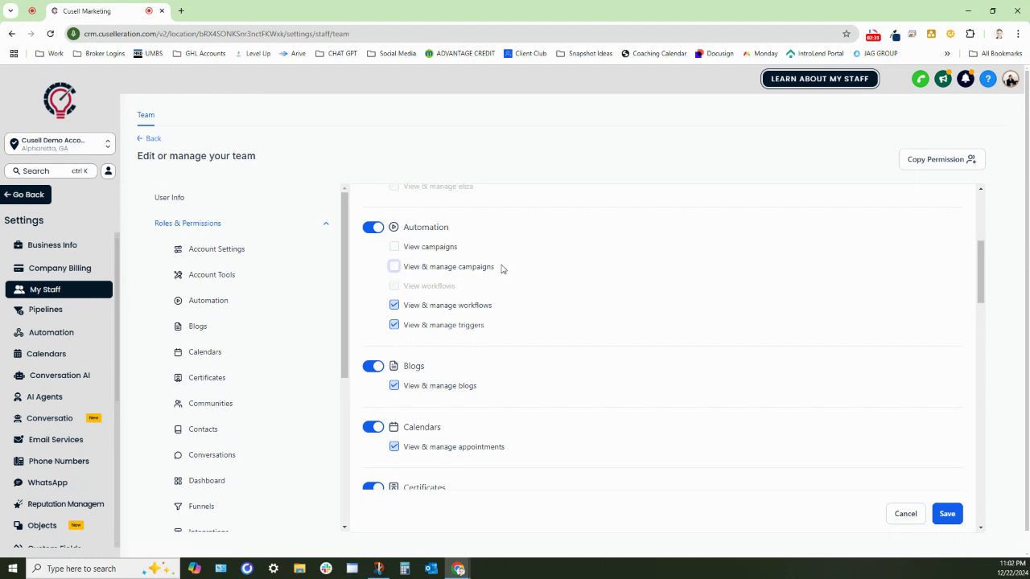
click(375, 227)
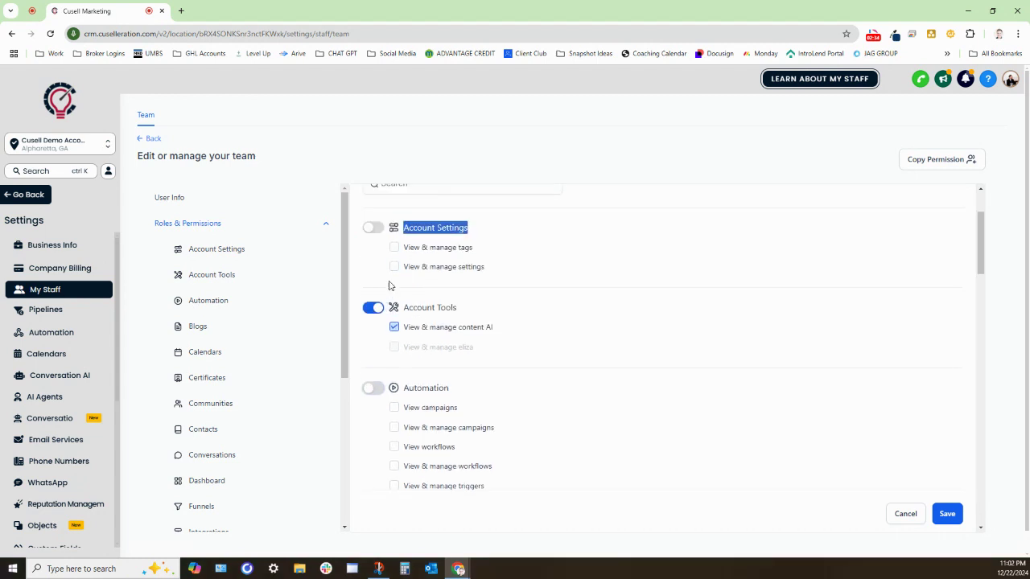
click(374, 228)
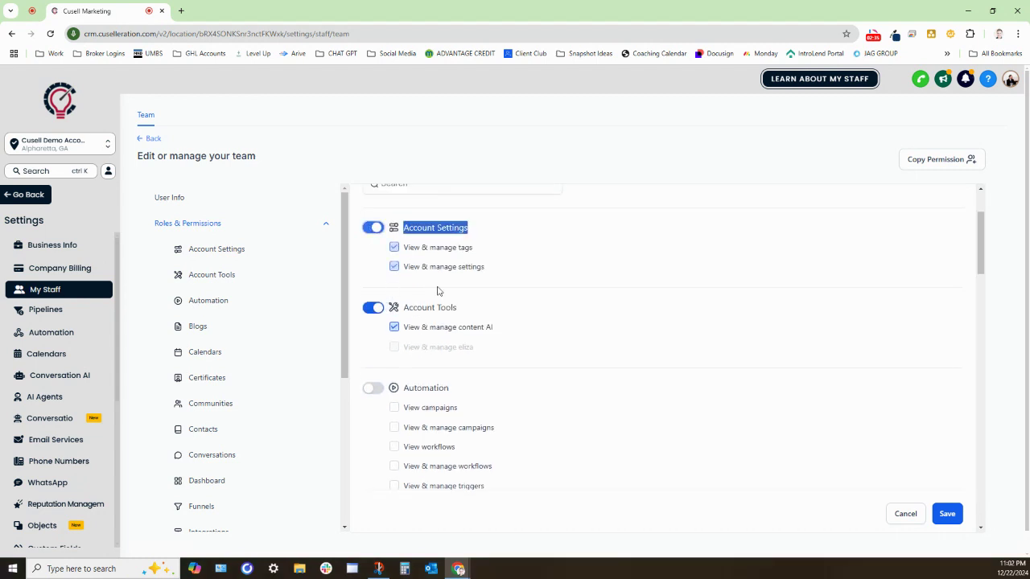
click(394, 327)
Step: Turn off the Blogs, Certificates and Communities permissions
scroll(382, 318, down, 3)
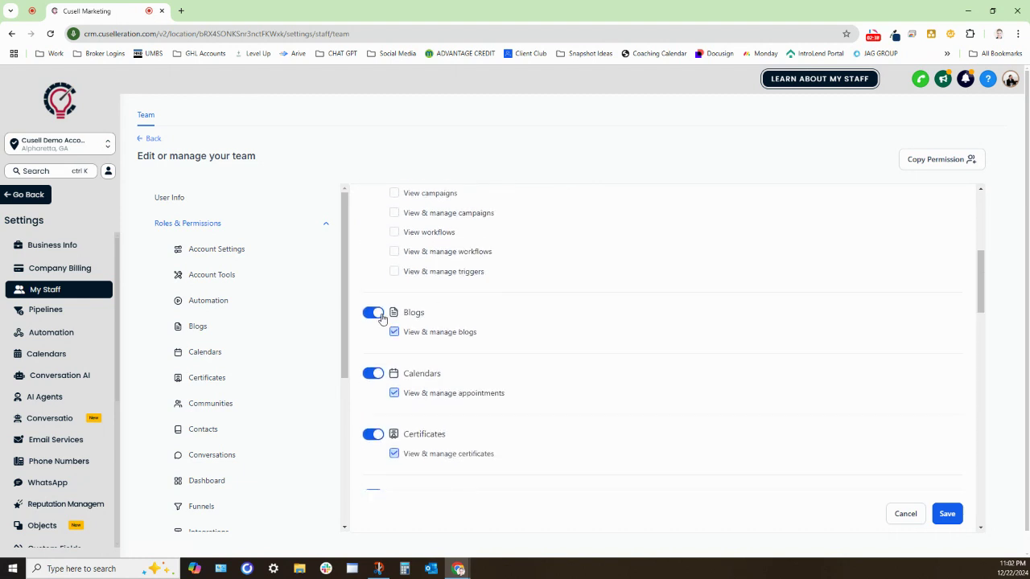
click(374, 313)
scroll(437, 301, up, 5)
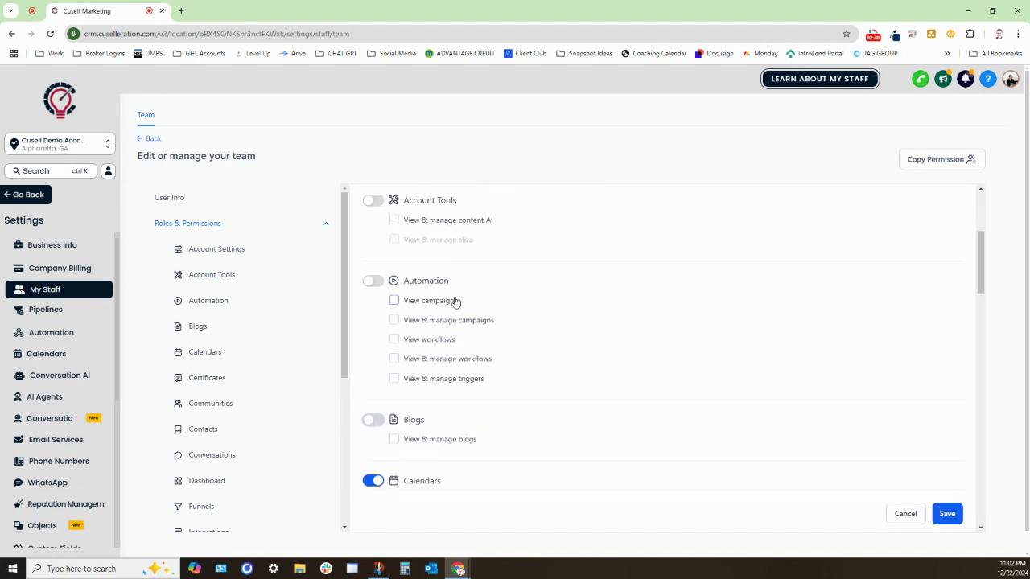
scroll(472, 309, down, 5)
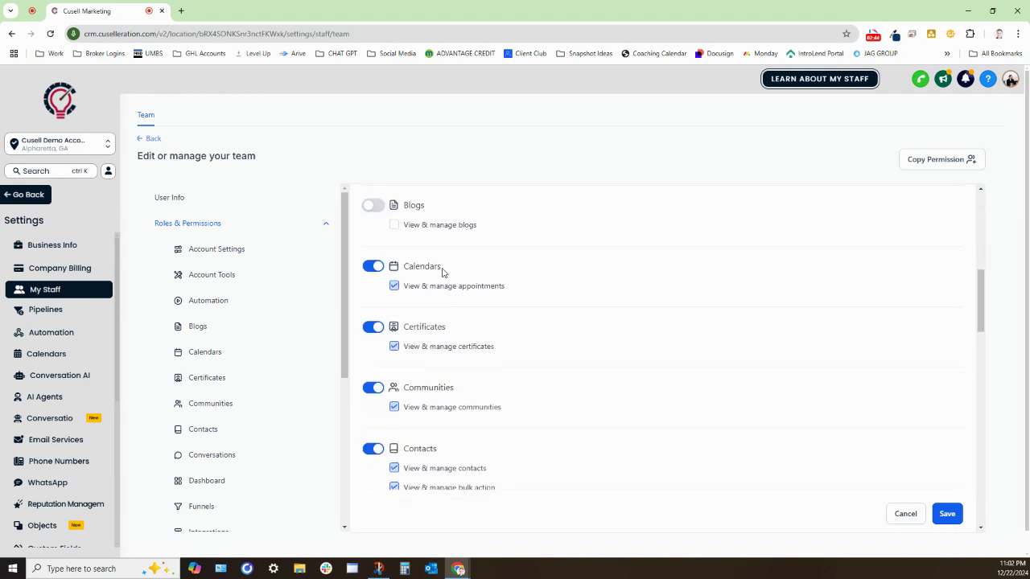
click(373, 327)
scroll(453, 384, down, 2)
click(374, 280)
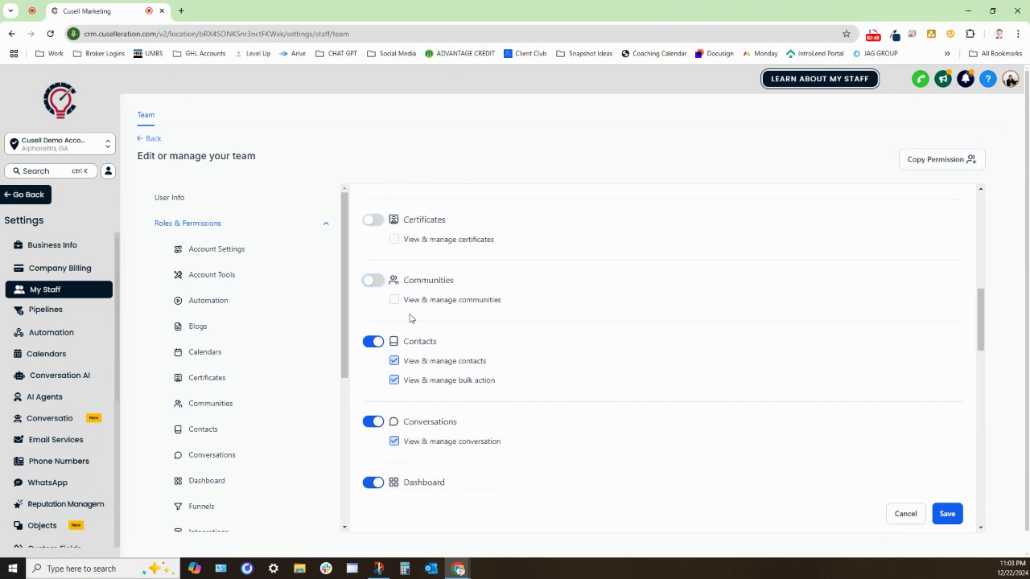
drag(404, 342, 457, 344)
Step: Limit Dashboard to View dashboard by removing phone call stats, adwords, facebook ads and reporting
scroll(476, 379, down, 2)
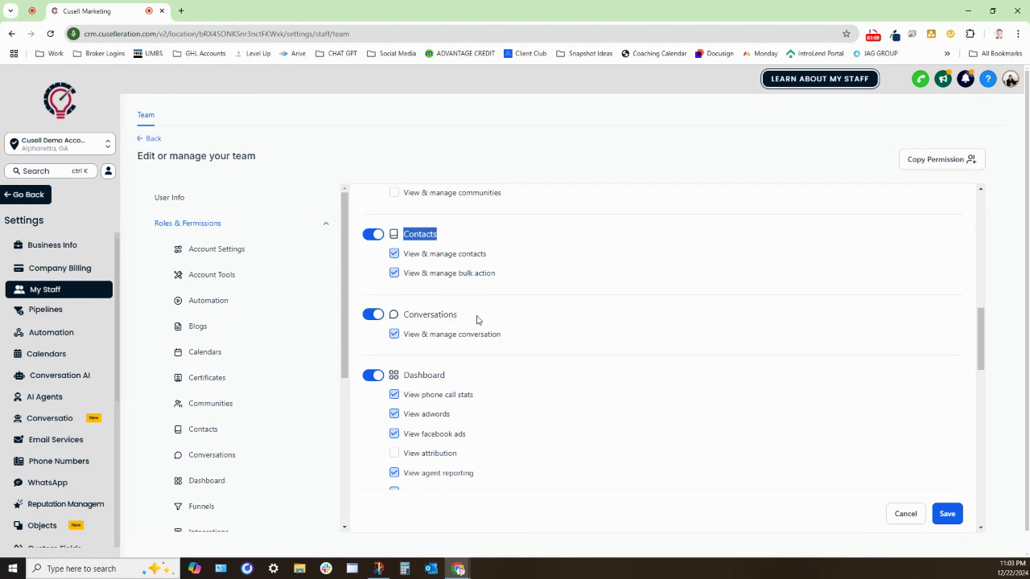
scroll(462, 324, down, 1)
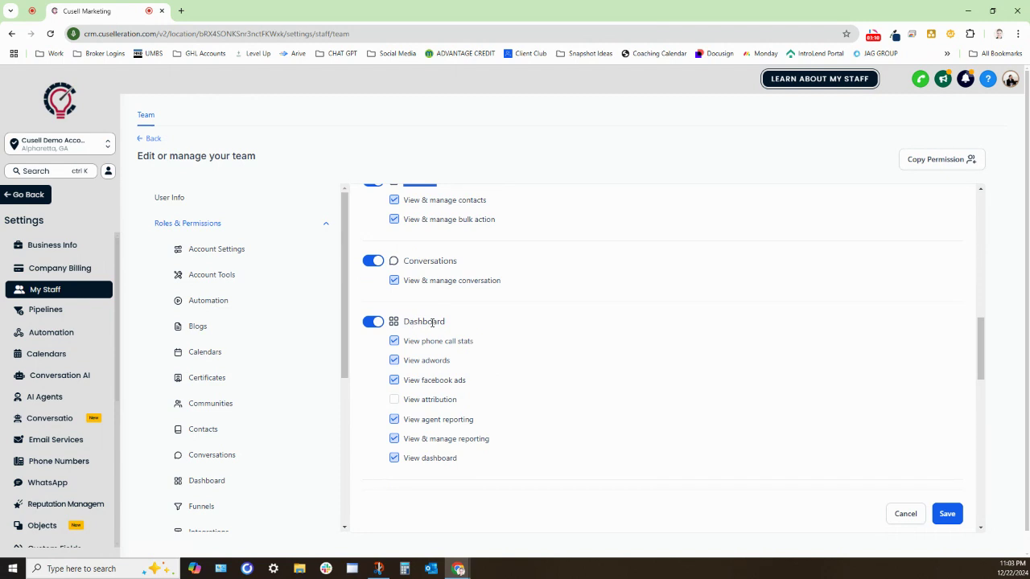
drag(448, 322, 404, 321)
click(395, 341)
click(394, 360)
click(394, 380)
click(394, 440)
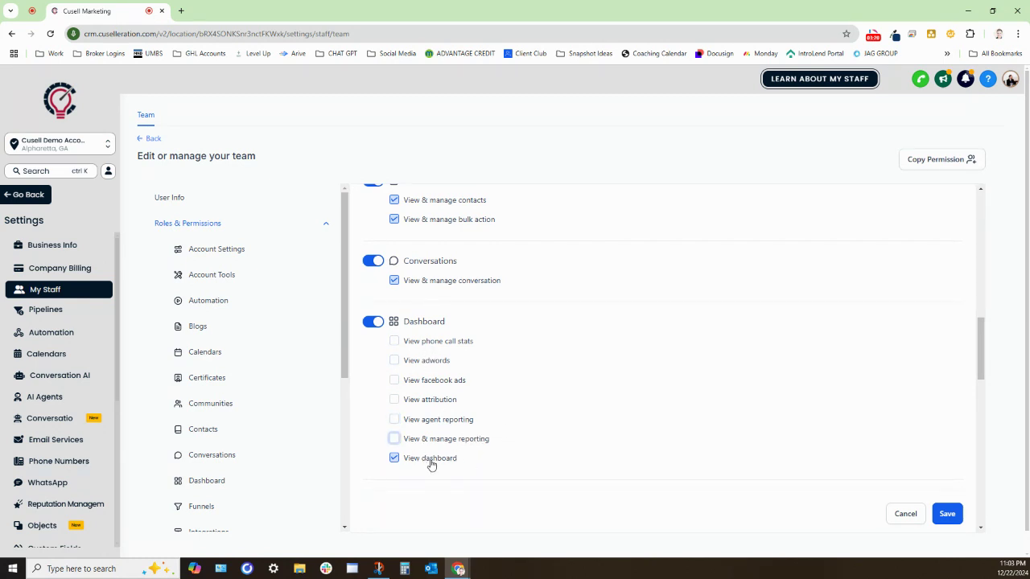
Step: Turn off Funnels and Integrations, and remove social planner, affiliate manager, ad manager and prospecting
scroll(431, 465, down, 2)
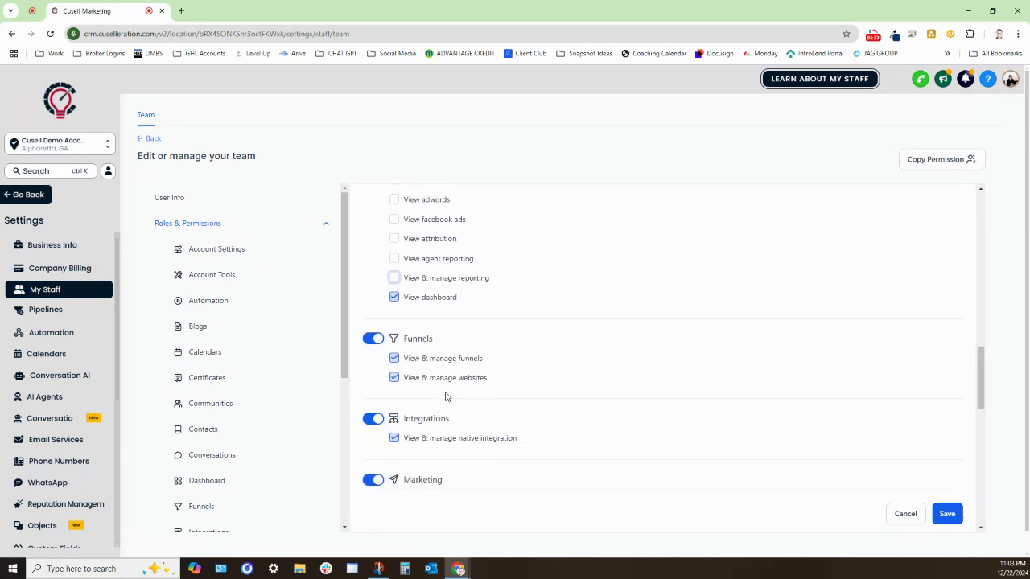
click(371, 340)
scroll(378, 338, down, 2)
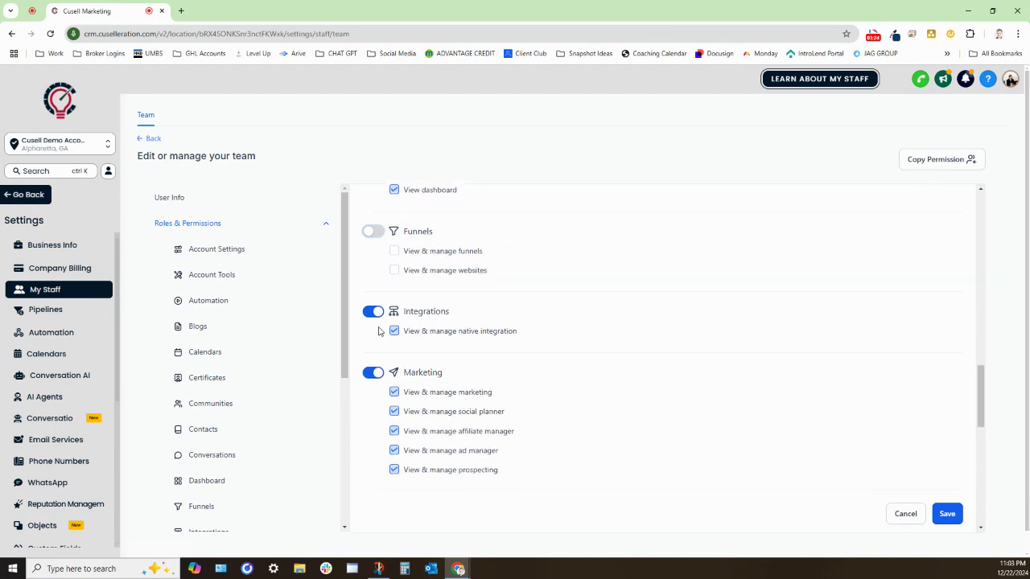
click(373, 313)
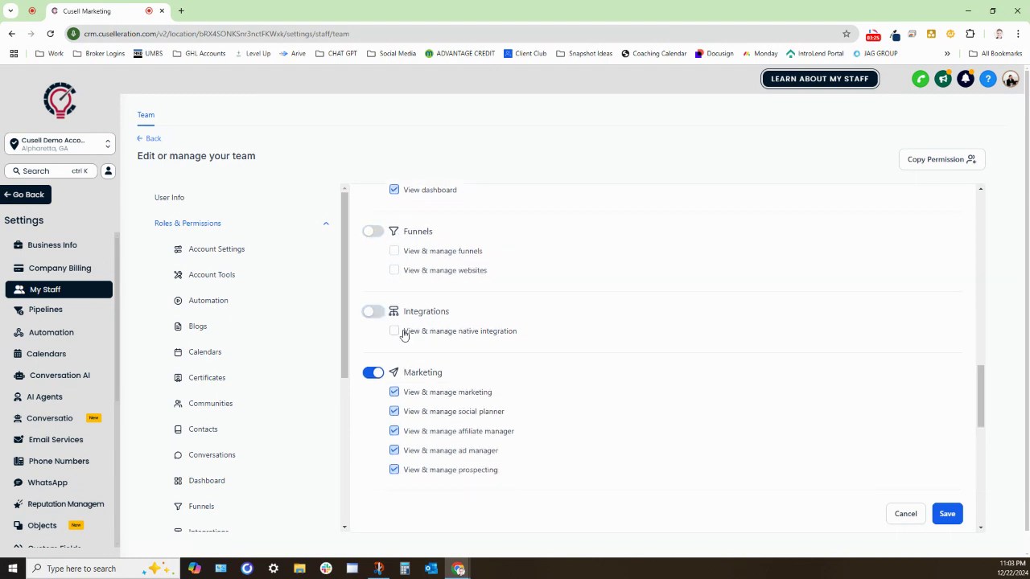
click(395, 411)
click(395, 431)
click(394, 451)
click(394, 470)
Step: Turn off Medias, Memberships, Reputations and WordPress, then save the new user
scroll(444, 437, down, 1)
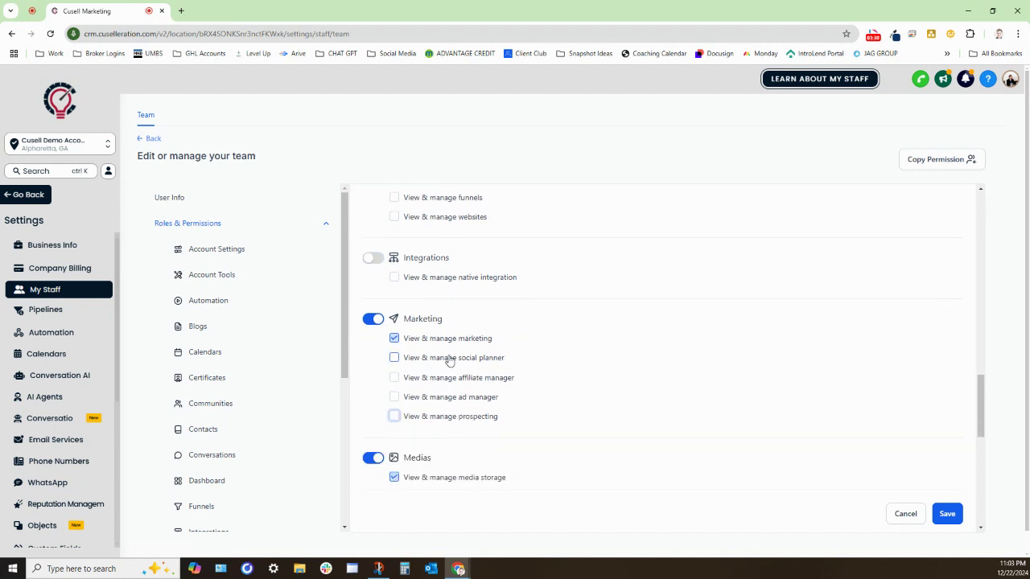
scroll(448, 360, down, 2)
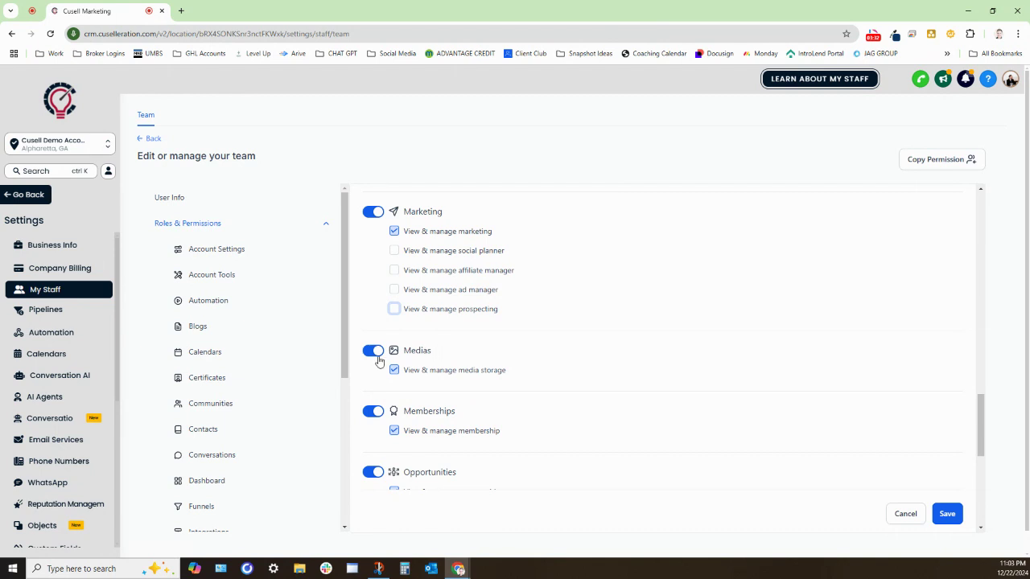
click(375, 353)
click(377, 412)
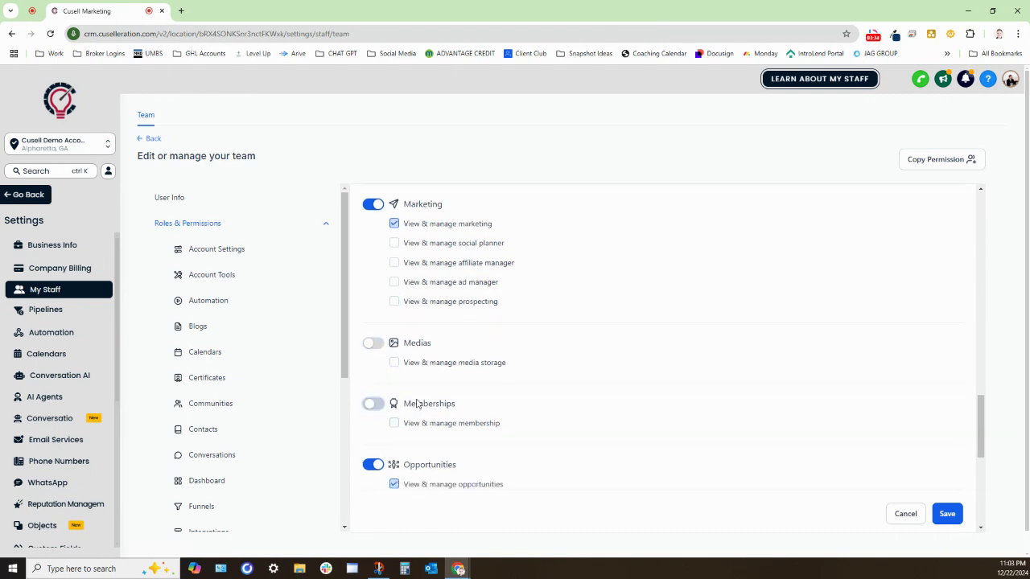
scroll(417, 404, down, 4)
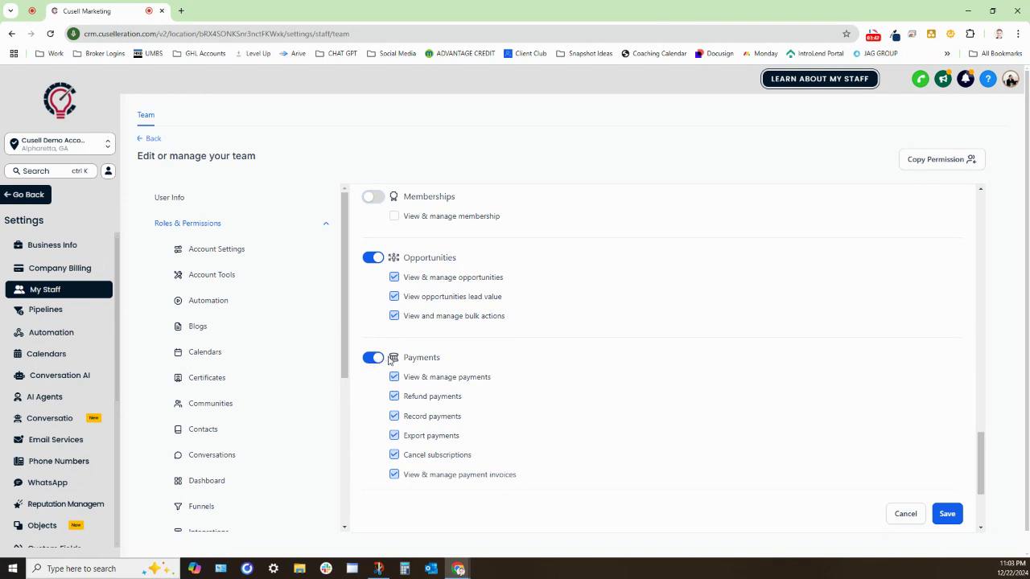
scroll(530, 376, down, 2)
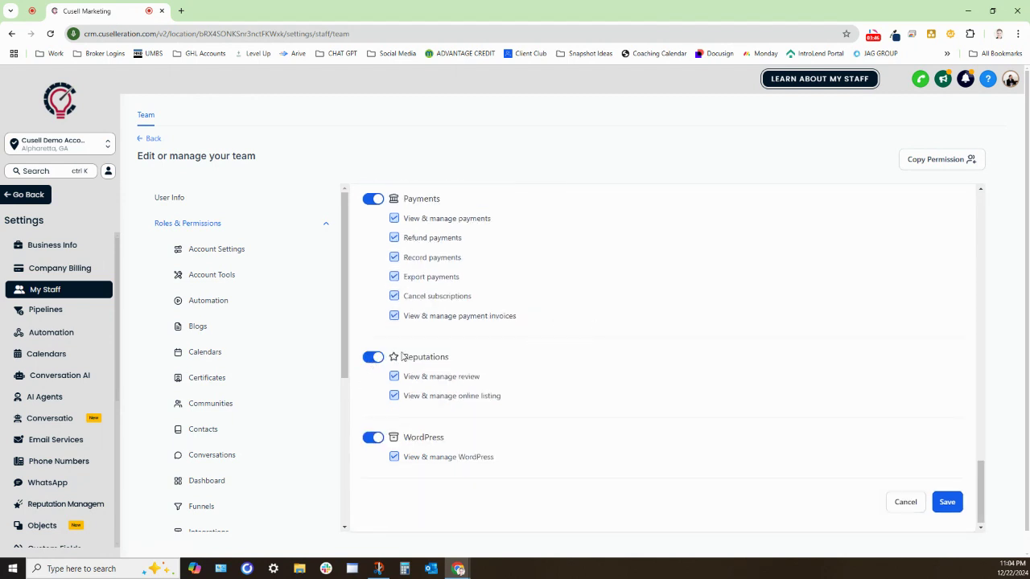
click(372, 358)
click(373, 439)
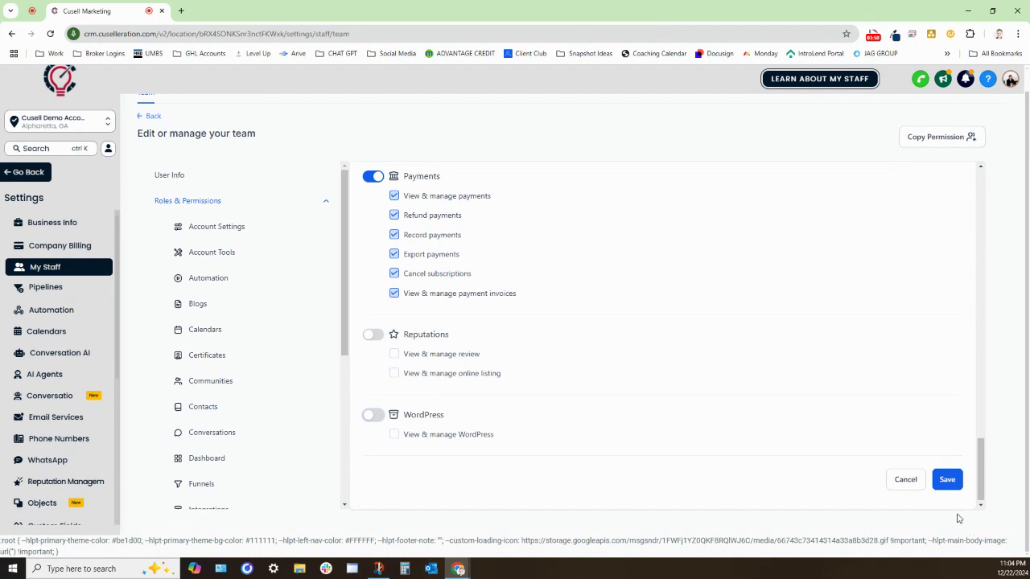
click(948, 481)
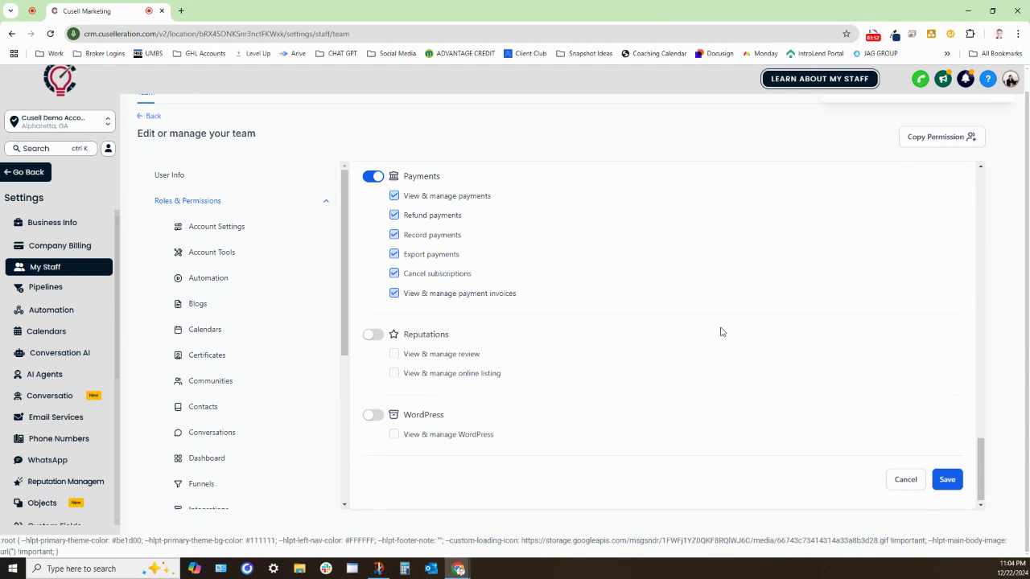
Step: Review the restricted permissions and save the user again, getting the updated-successfully confirmation
scroll(722, 331, up, 20)
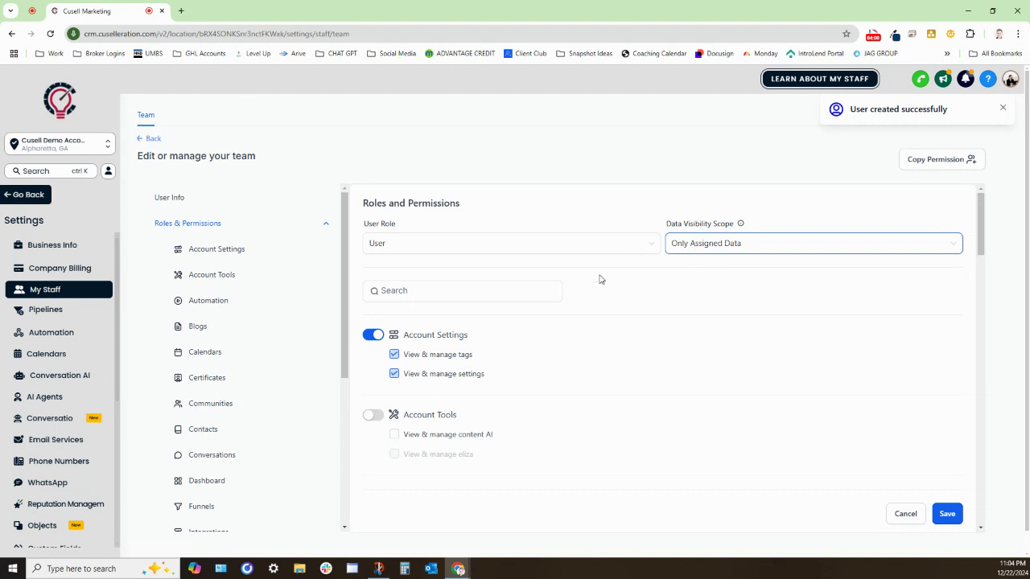
scroll(499, 299, down, 1)
scroll(479, 241, down, 15)
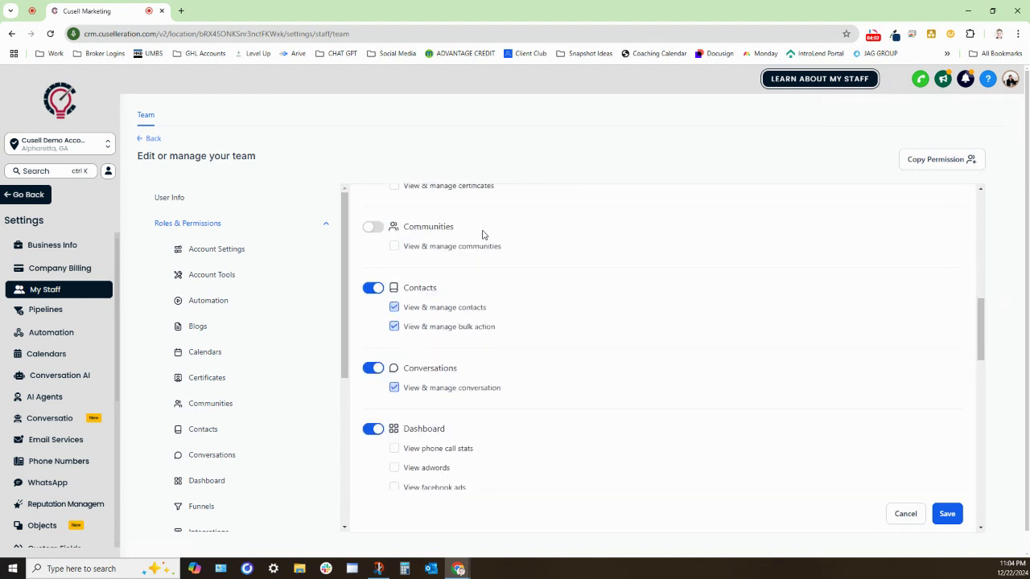
scroll(490, 235, down, 6)
scroll(520, 303, up, 8)
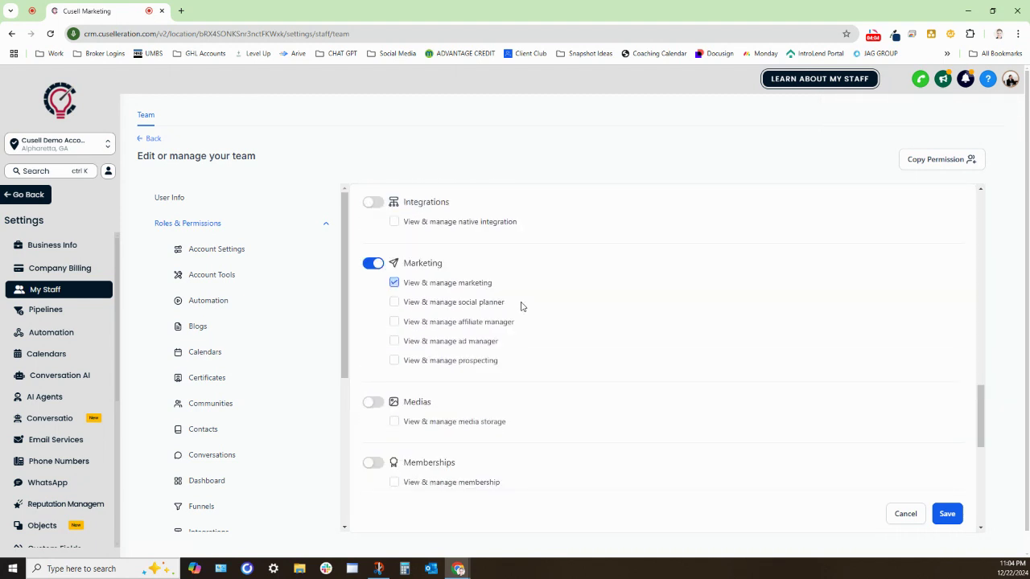
scroll(523, 304, up, 15)
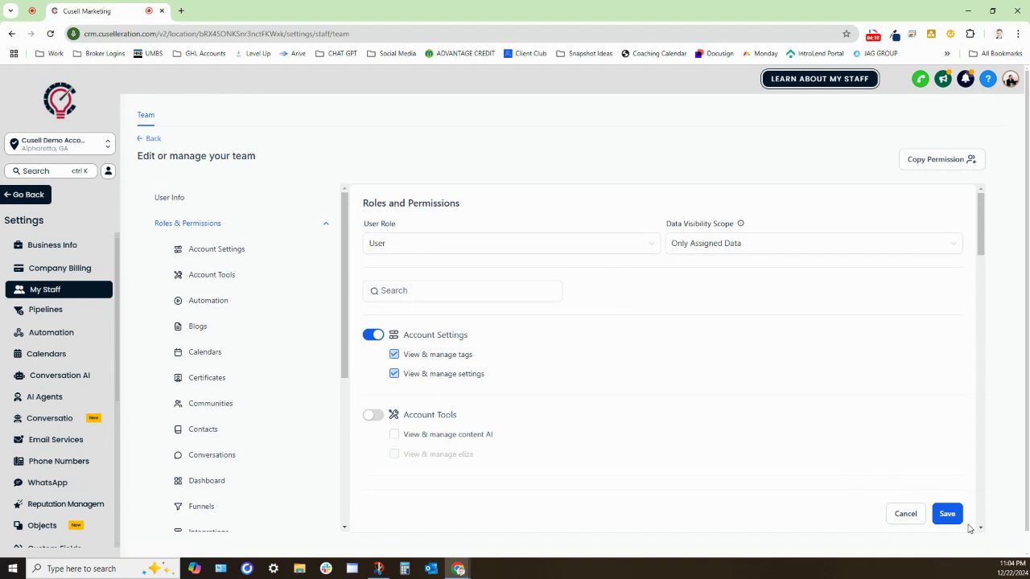
click(946, 514)
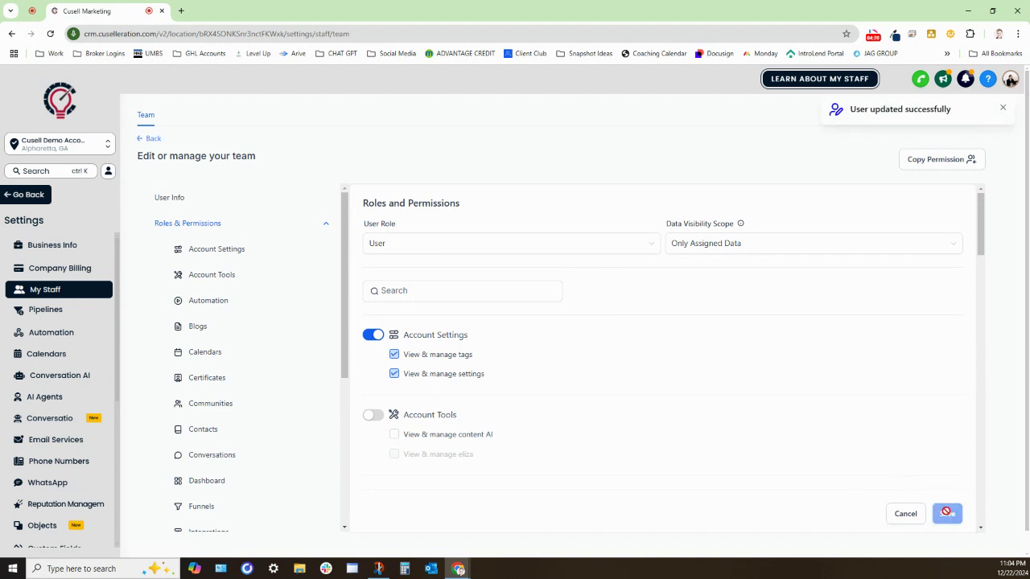